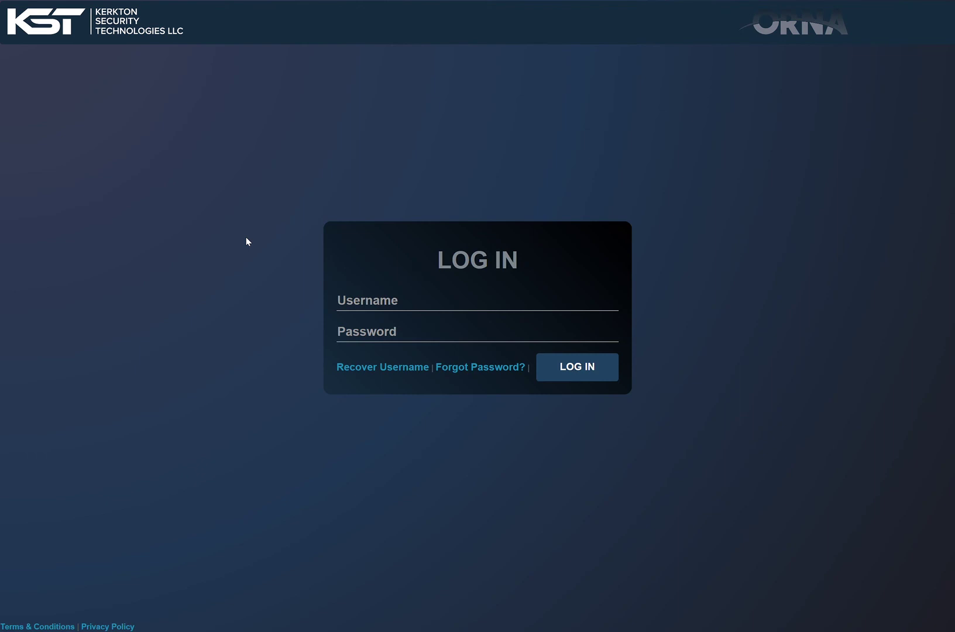
- Log in with the account username and password
{"action": "left_click", "coordinate": [363, 301]}
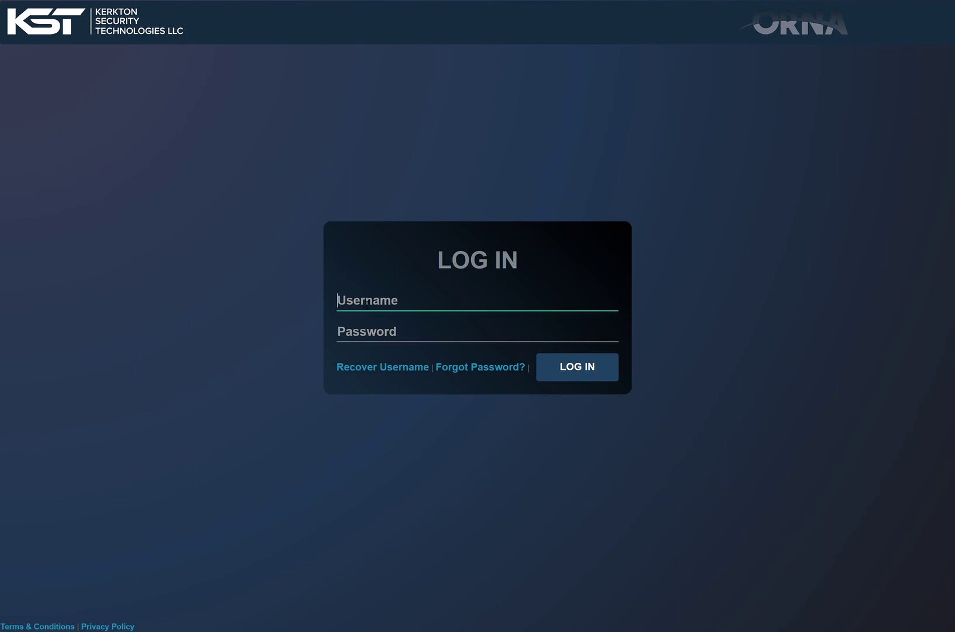
{"action": "type", "text": "fraser"}
{"action": "key", "text": "Tab"}
{"action": "type", "text": "••••••"}
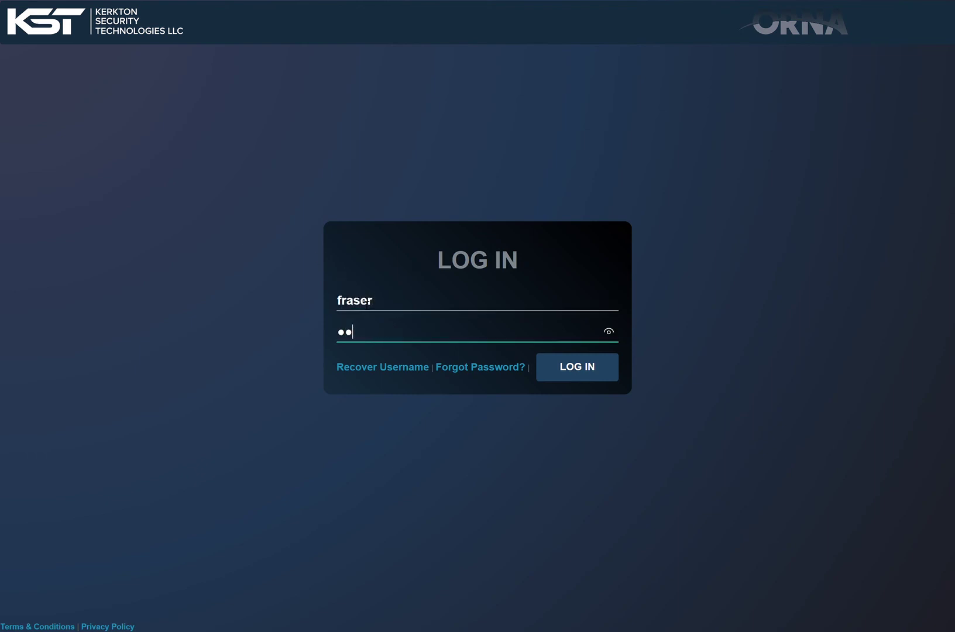
{"action": "type", "text": "•••"}
{"action": "key", "text": "Return"}
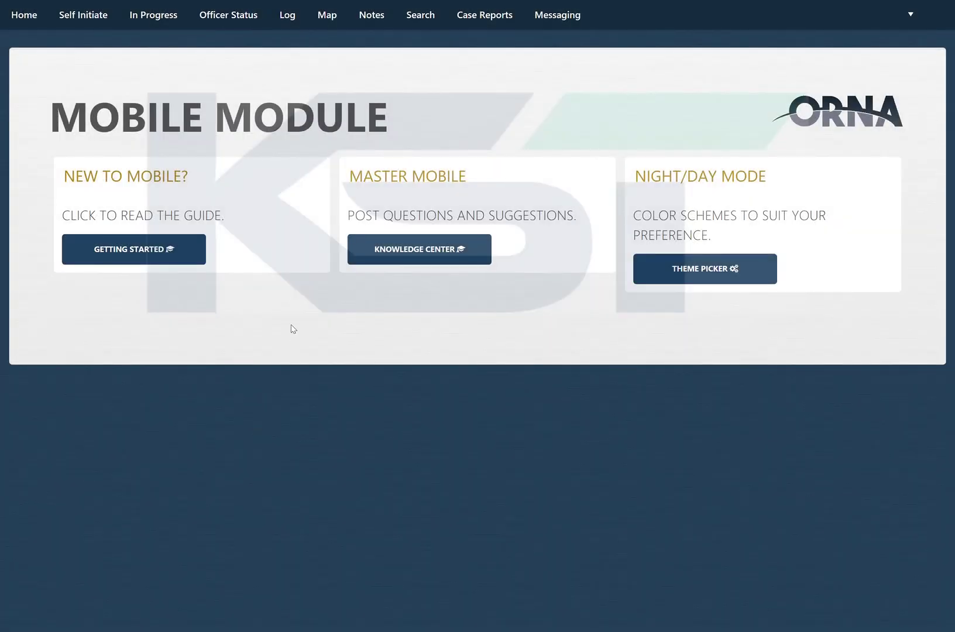
- Open the self-initiated call form and search the nature-of-call list for "vehicle"
{"action": "left_click", "coordinate": [85, 21]}
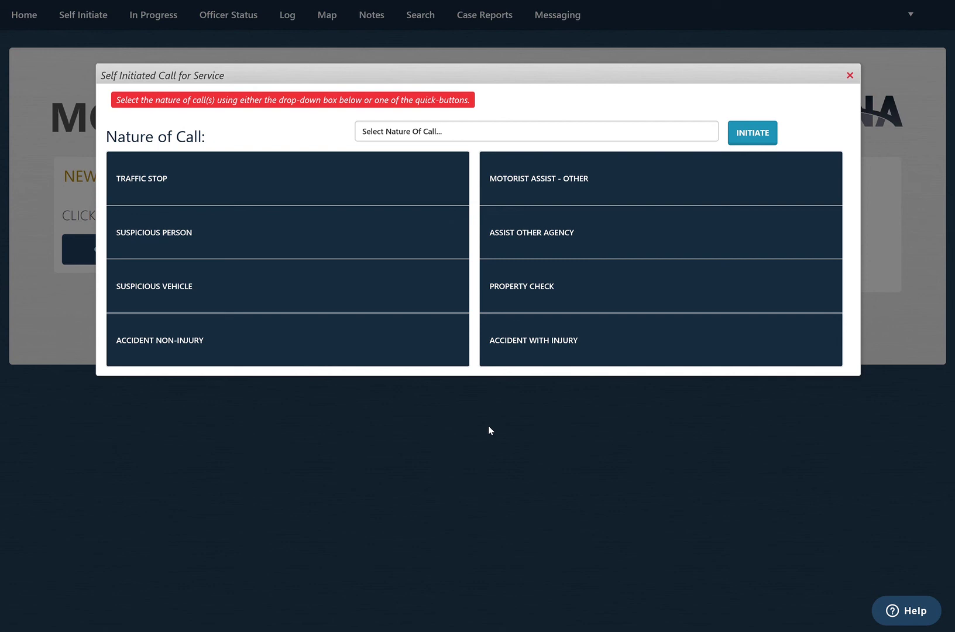
{"action": "left_click", "coordinate": [462, 135]}
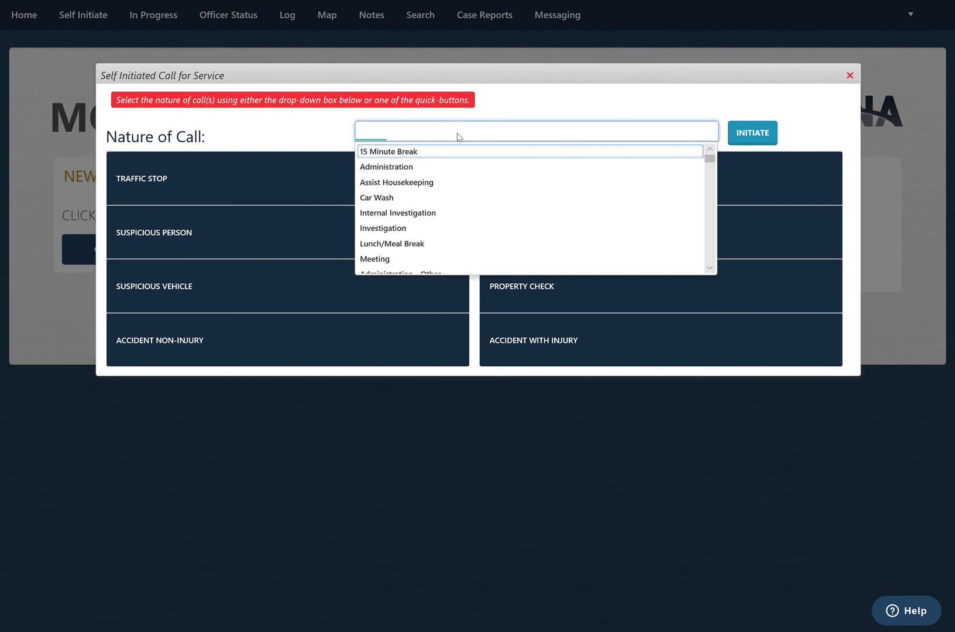
{"action": "type", "text": "veh"}
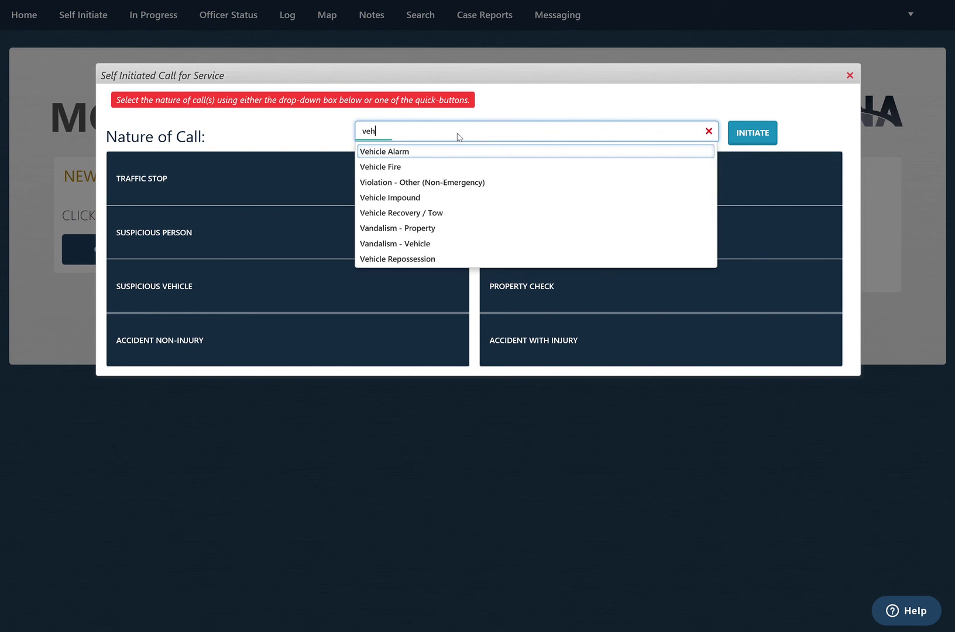
{"action": "type", "text": "icle"}
{"action": "key", "text": "BackSpace"}
{"action": "key", "text": "BackSpace"}
{"action": "key", "text": "BackSpace"}
{"action": "key", "text": "BackSpace"}
{"action": "key", "text": "BackSpace"}
{"action": "key", "text": "BackSpace"}
{"action": "key", "text": "BackSpace"}
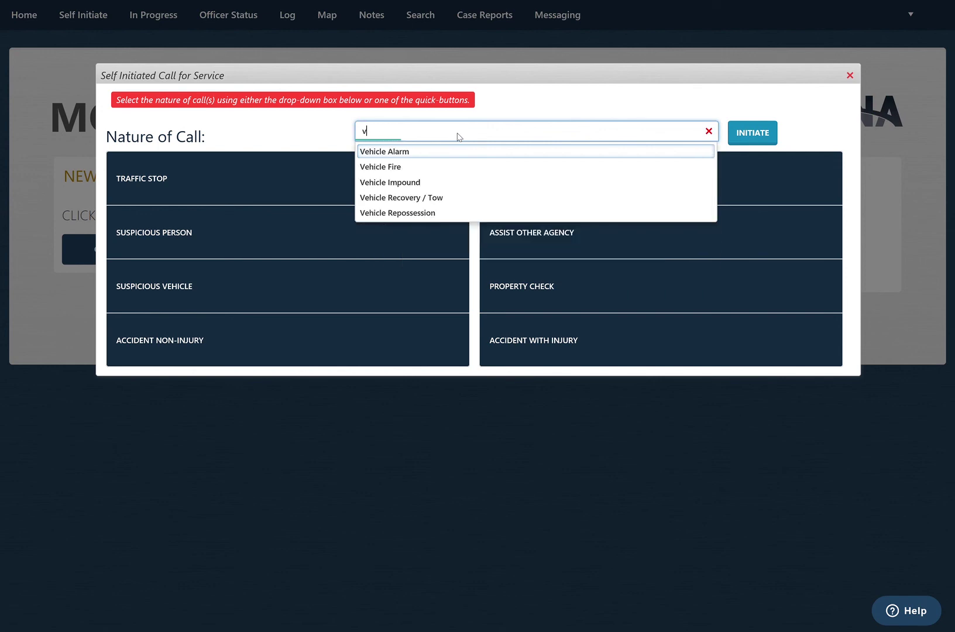
- Search the nature-of-call list for "medical" and clear the search without selecting an entry
{"action": "type", "text": "medical"}
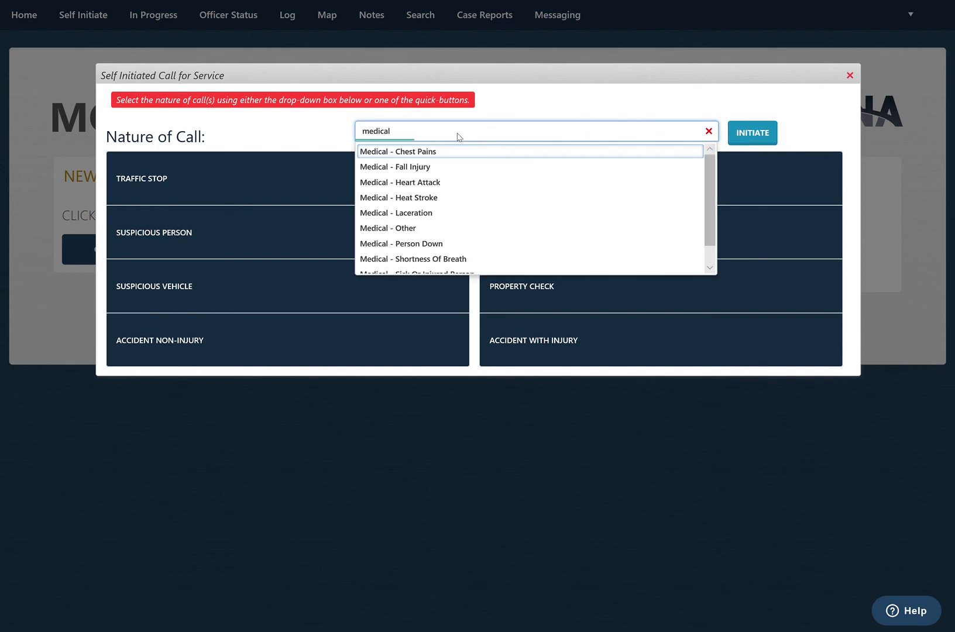
{"action": "key", "text": "BackSpace"}
{"action": "key", "text": "BackSpace"}
{"action": "key", "text": "BackSpace"}
{"action": "key", "text": "BackSpace"}
{"action": "key", "text": "BackSpace"}
{"action": "key", "text": "BackSpace"}
{"action": "key", "text": "BackSpace"}
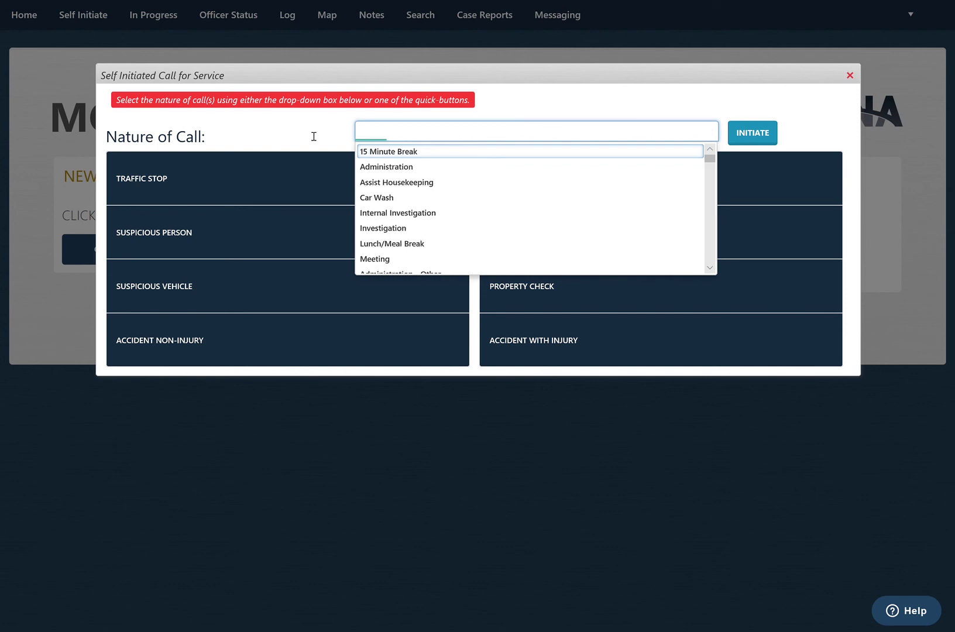
{"action": "key", "text": "Escape"}
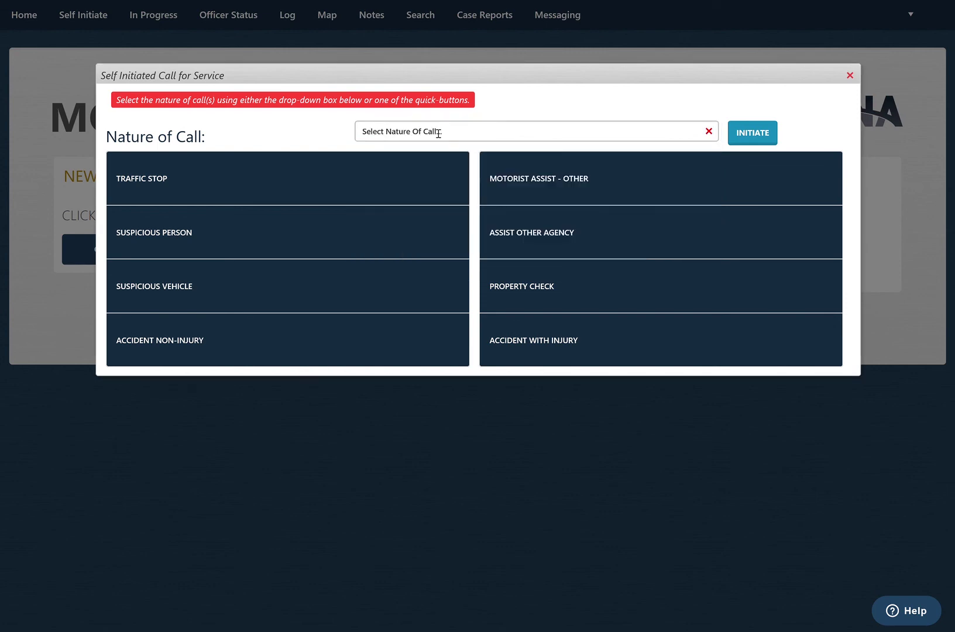
- Add Assist Housekeeping as the nature of call and remove it again
{"action": "left_click", "coordinate": [438, 133]}
{"action": "left_click", "coordinate": [437, 181]}
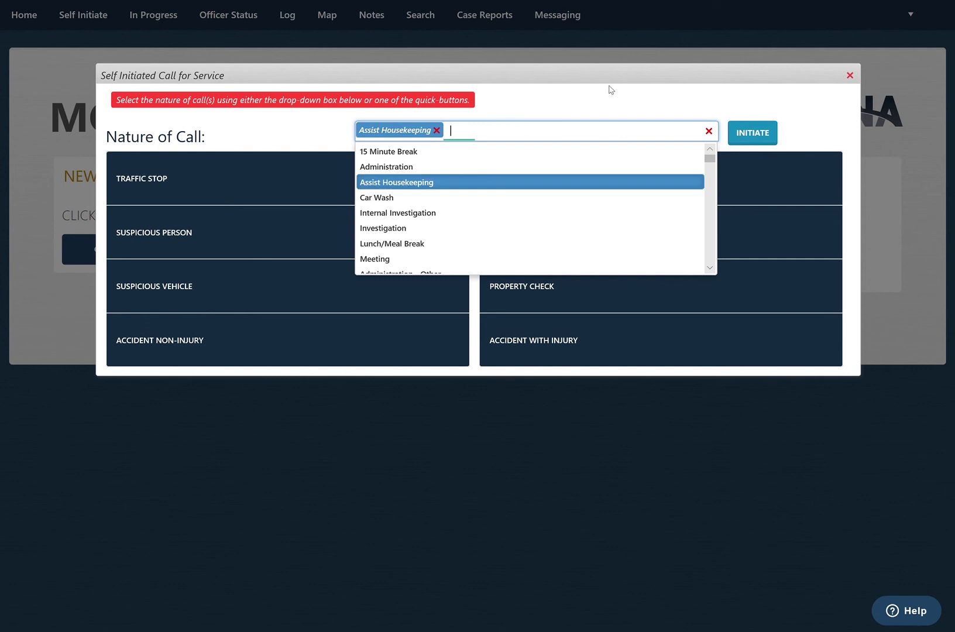
{"action": "left_click", "coordinate": [673, 108]}
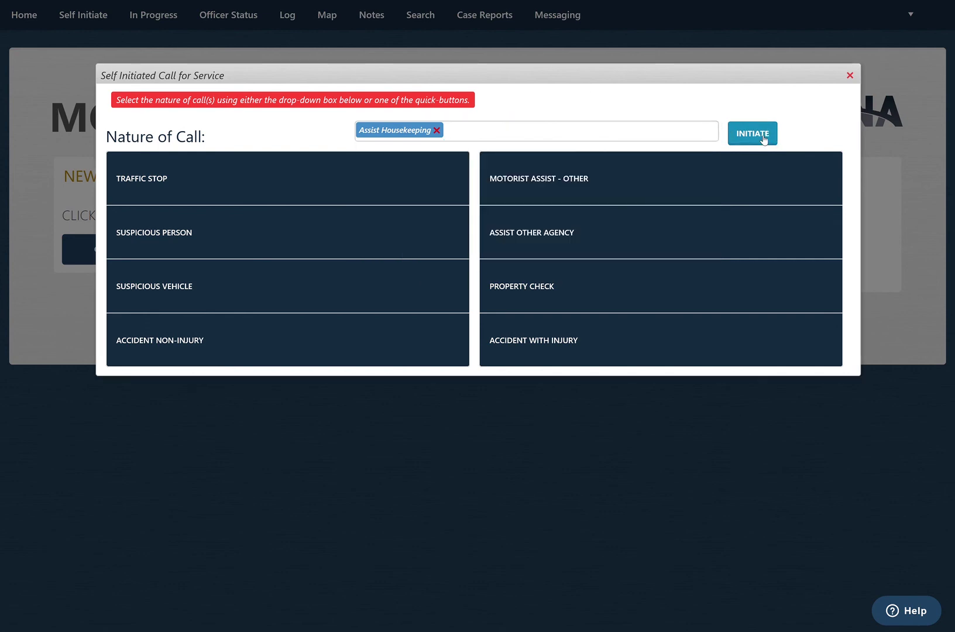
{"action": "left_click", "coordinate": [436, 130]}
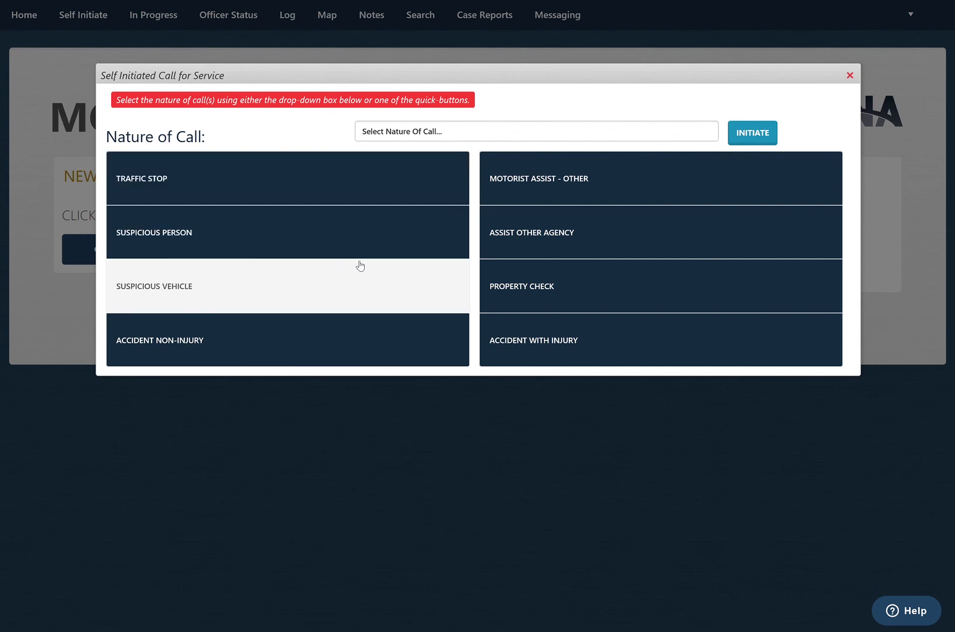
- Initiate a Property Check call and enter "Property check conducted" in its call notes
{"action": "left_click", "coordinate": [564, 288]}
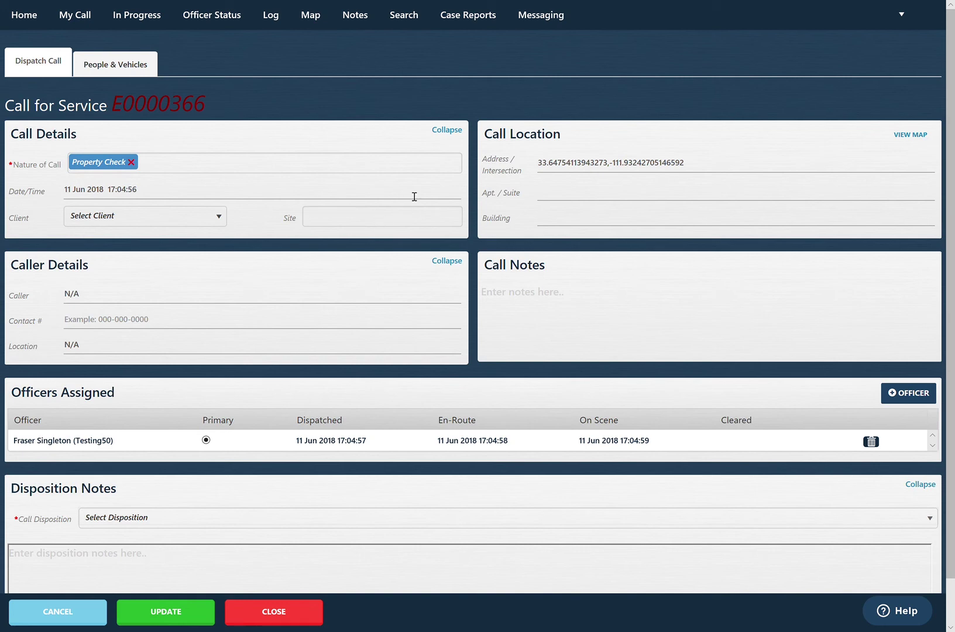
{"action": "left_click", "coordinate": [572, 303]}
{"action": "type", "text": "Property check conducted"}
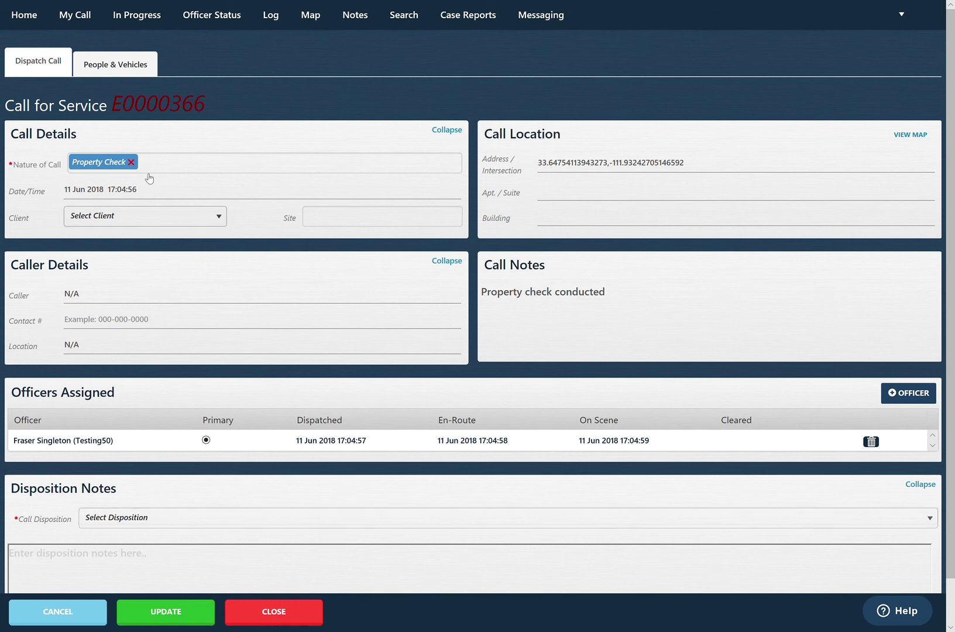
- Add a vehicle to the call with make Ford, model F-150 and plate ABC 1234
{"action": "left_click", "coordinate": [123, 71]}
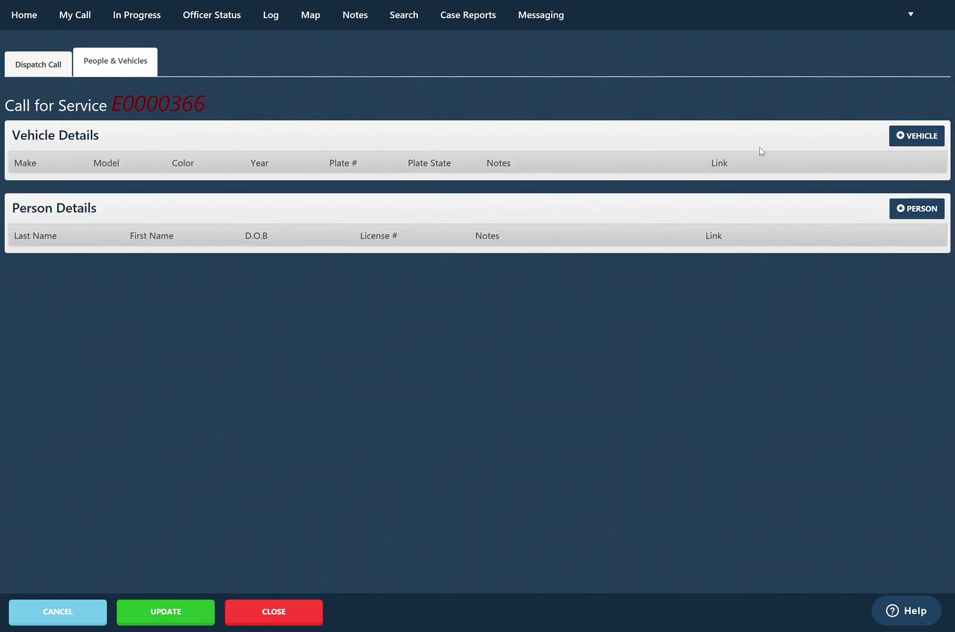
{"action": "left_click", "coordinate": [913, 140]}
{"action": "left_click", "coordinate": [61, 189]}
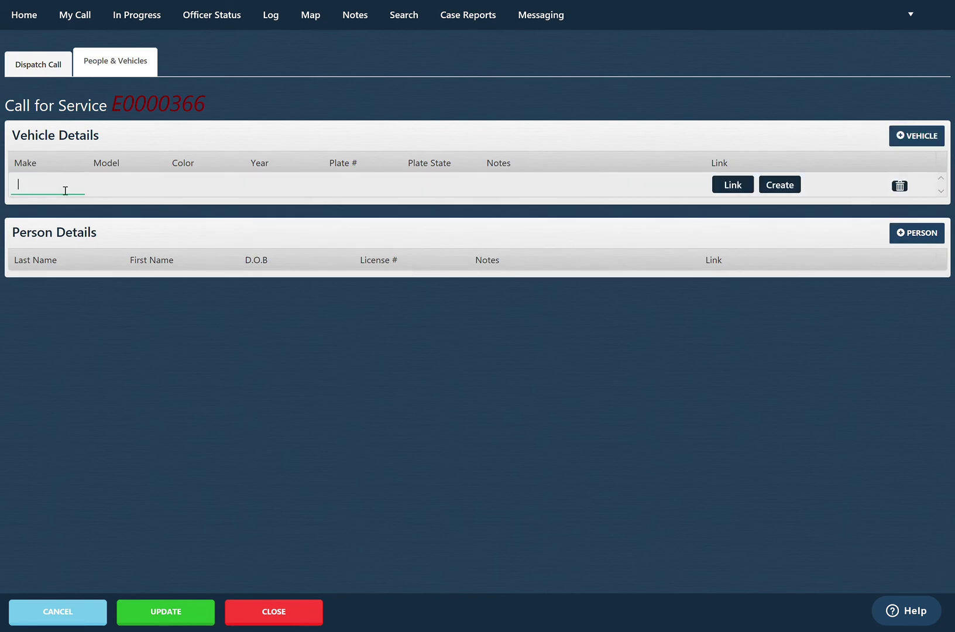
{"action": "type", "text": "Ford"}
{"action": "left_click", "coordinate": [128, 190]}
{"action": "type", "text": "F-150"}
{"action": "left_click", "coordinate": [354, 194]}
{"action": "type", "text": "ABC 1234"}
{"action": "left_click", "coordinate": [468, 212]}
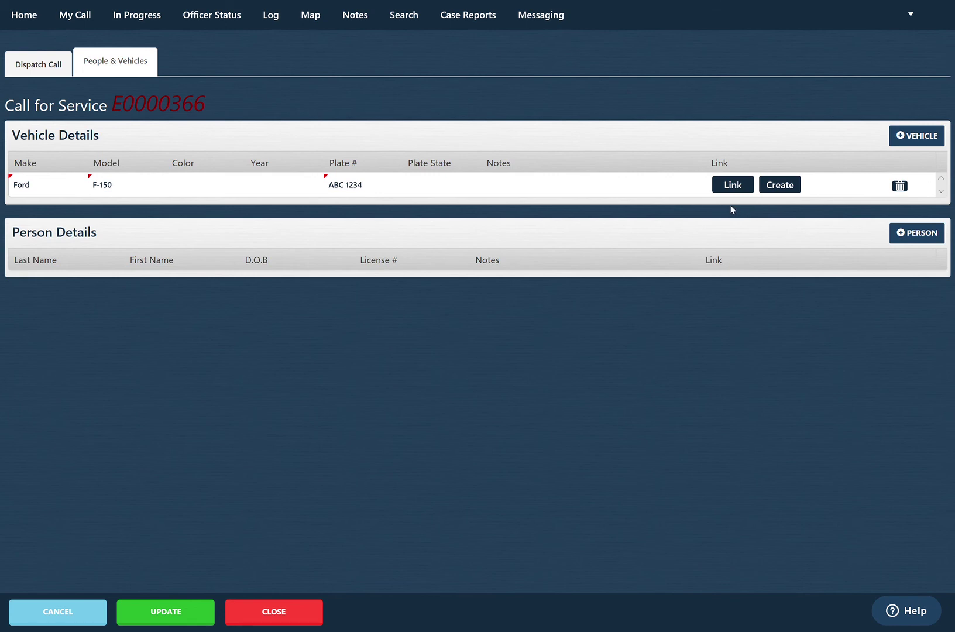
- View the matching vehicle record for the Ford F-150 and link it to the call
{"action": "left_click", "coordinate": [735, 186]}
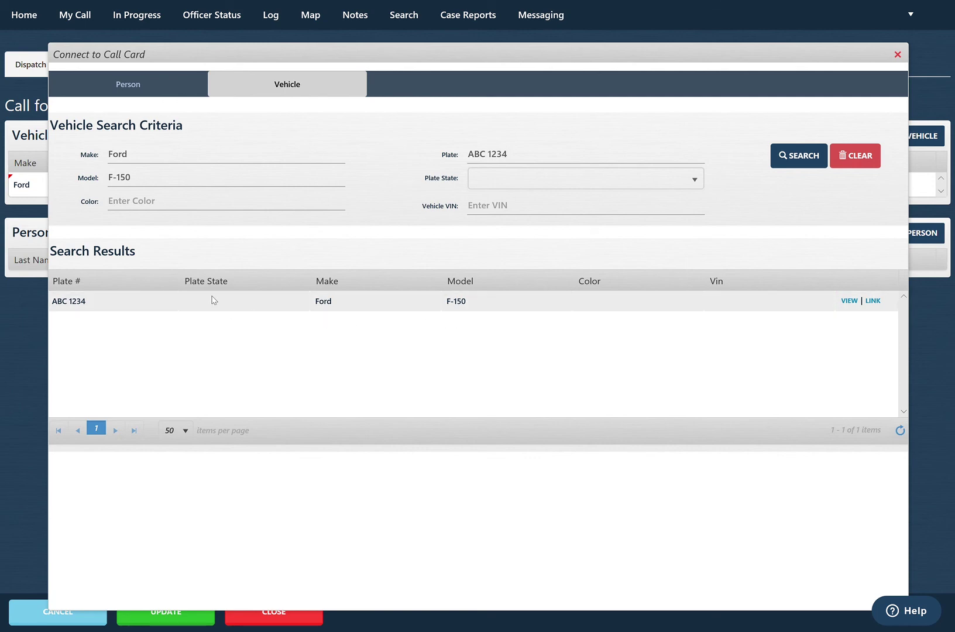
{"action": "left_click", "coordinate": [850, 301]}
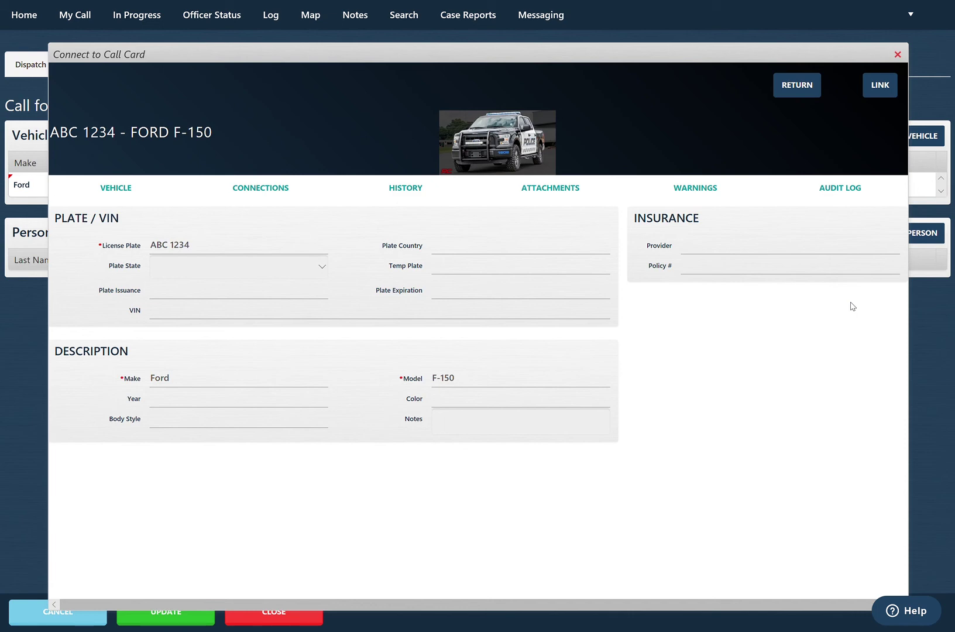
{"action": "left_click", "coordinate": [885, 92]}
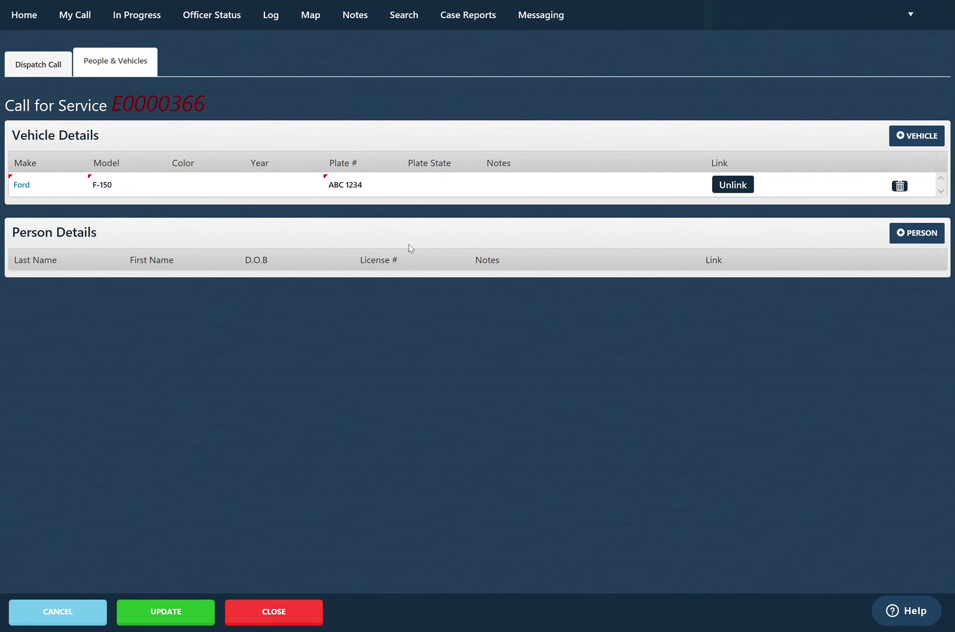
- Return to the dispatch call details and record the cleared time for the assigned officer
{"action": "left_click", "coordinate": [44, 68]}
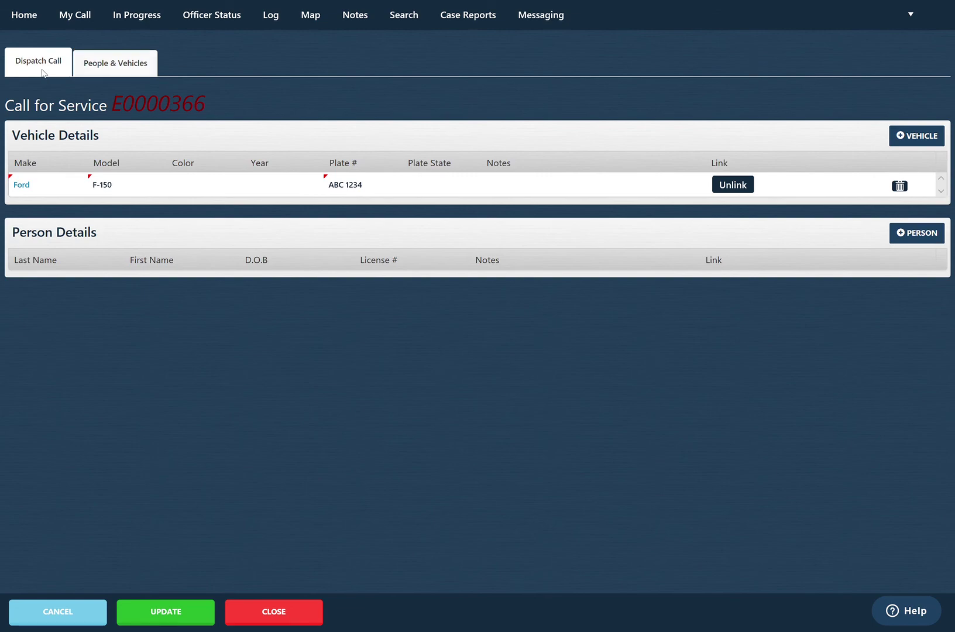
{"action": "scroll", "coordinate": [380, 403], "scroll_direction": "down", "scroll_amount": 1}
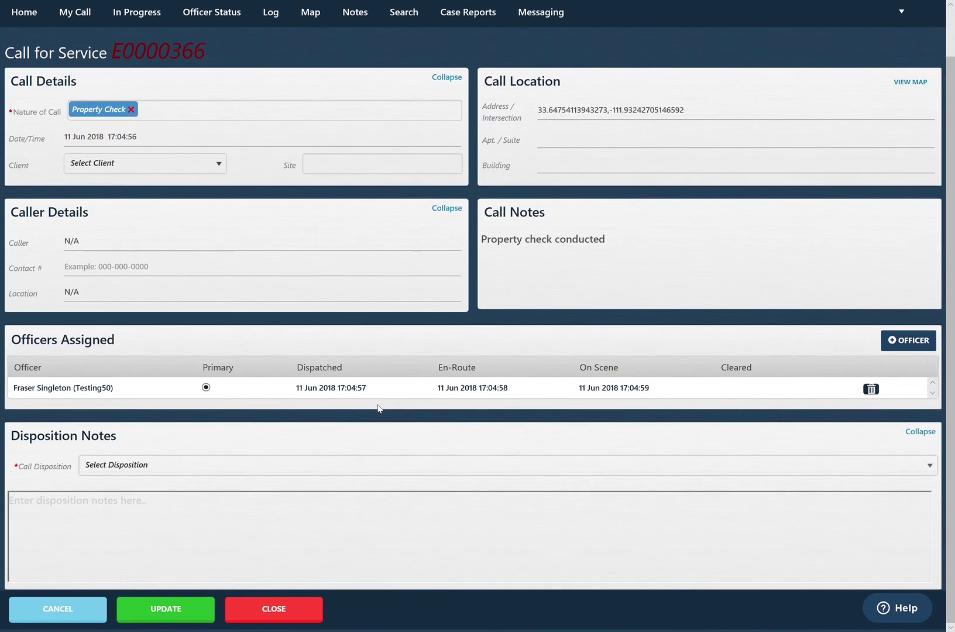
{"action": "scroll", "coordinate": [380, 409], "scroll_direction": "up", "scroll_amount": 2}
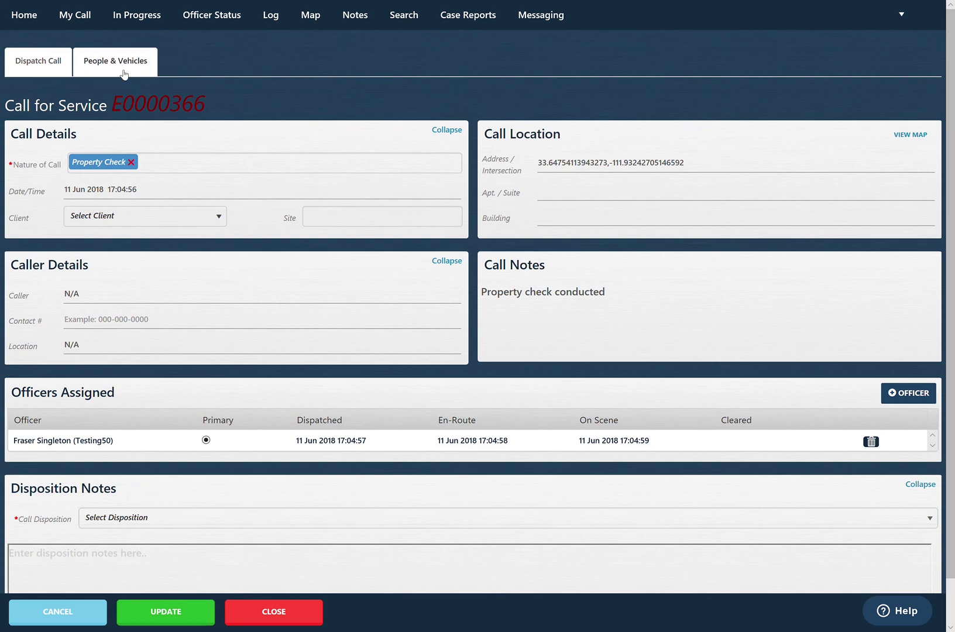
{"action": "left_click", "coordinate": [74, 68]}
{"action": "left_click", "coordinate": [56, 65]}
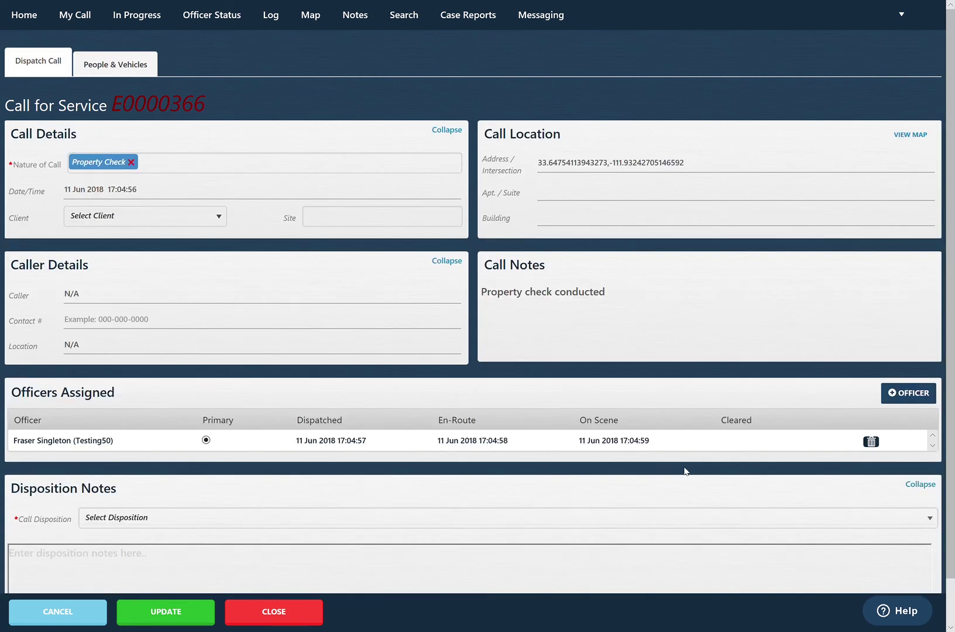
{"action": "left_click", "coordinate": [768, 443]}
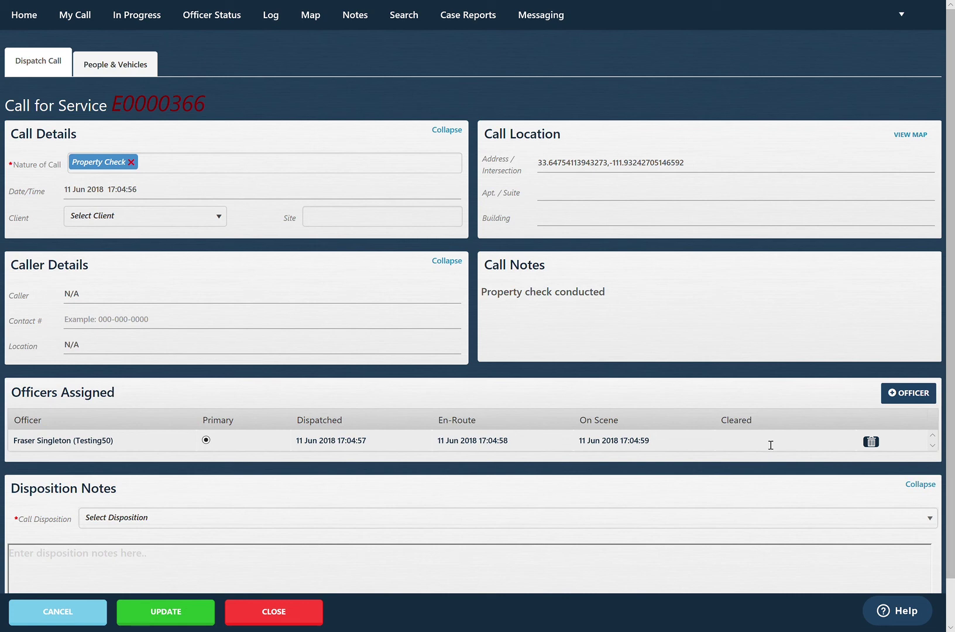
{"action": "left_click", "coordinate": [587, 396]}
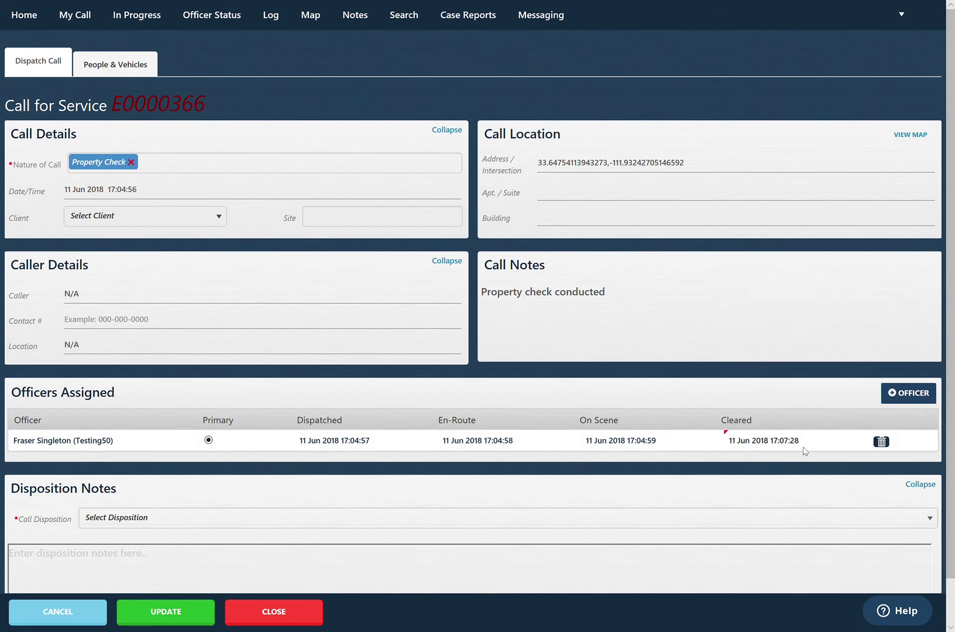
- Enter "Property check conducted, no activity found." as the disposition notes
{"action": "scroll", "coordinate": [644, 498], "scroll_direction": "down", "scroll_amount": 1}
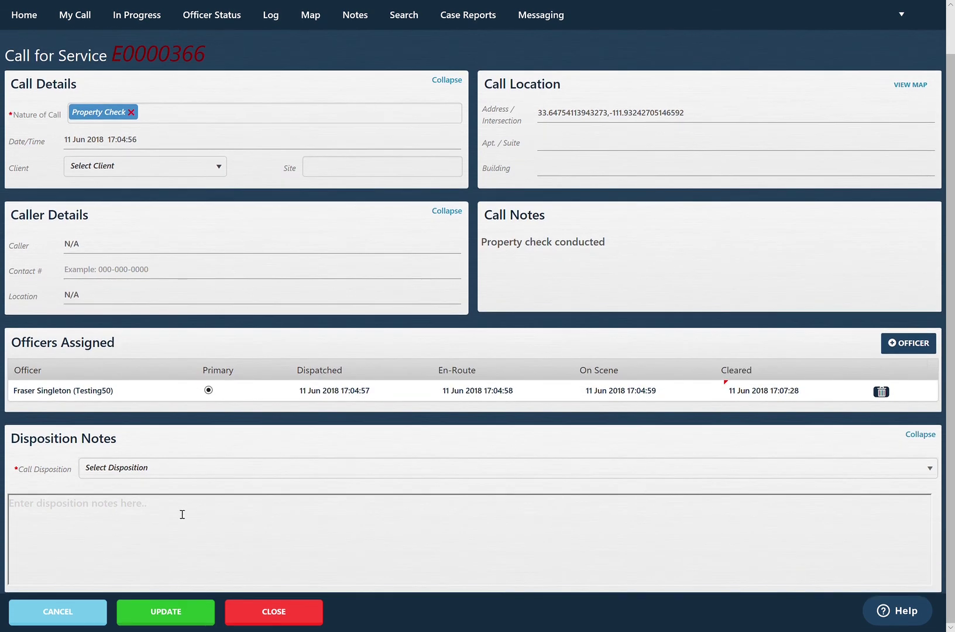
{"action": "left_click", "coordinate": [144, 533]}
{"action": "type", "text": "Property check con"}
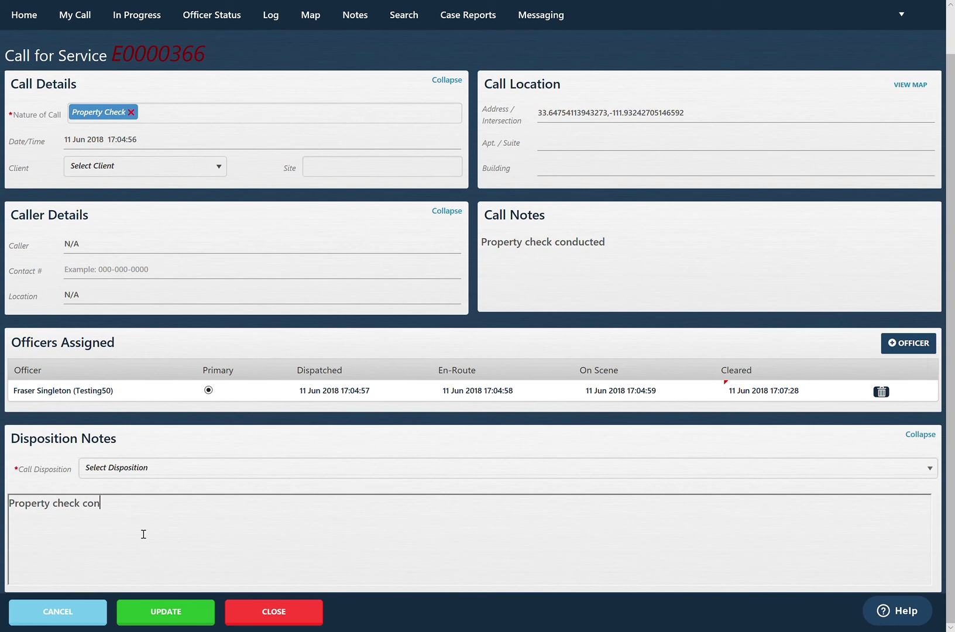
{"action": "type", "text": "ducted, no activity found."}
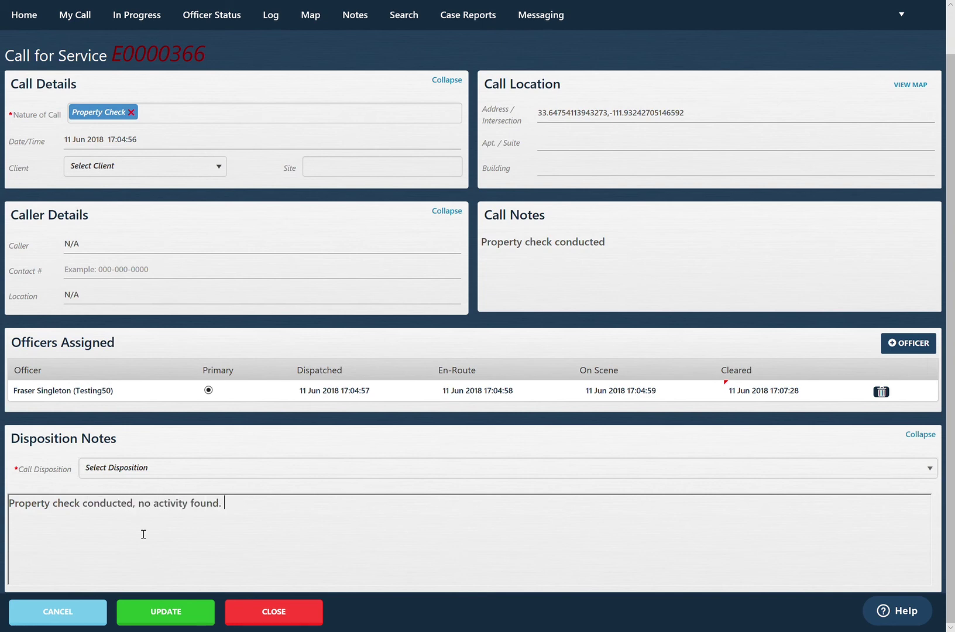
- Set the call disposition to Close Call For Service and close the call
{"action": "left_click", "coordinate": [143, 472]}
{"action": "scroll", "coordinate": [157, 540], "scroll_direction": "down", "scroll_amount": 3}
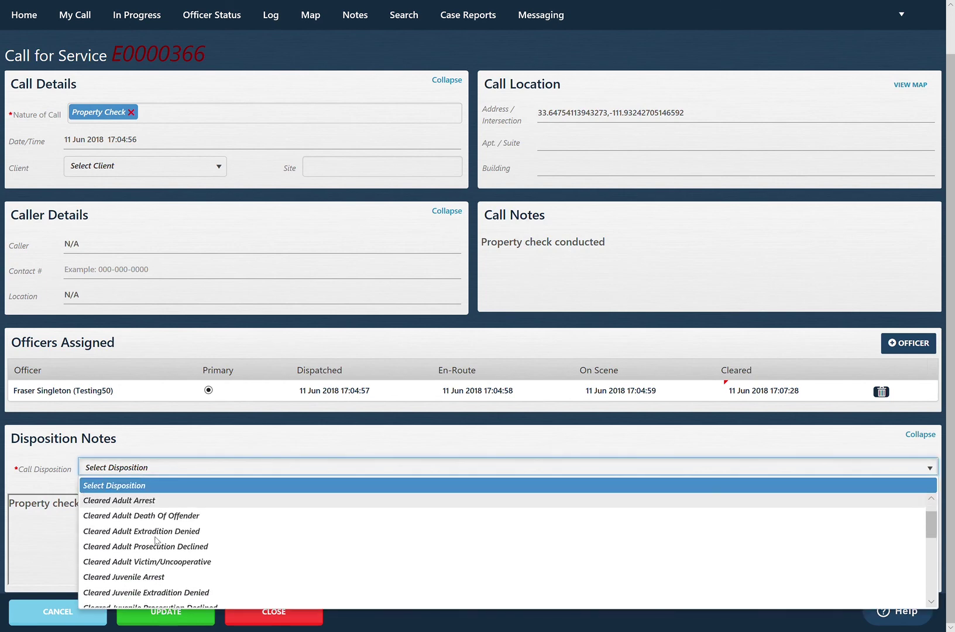
{"action": "scroll", "coordinate": [156, 539], "scroll_direction": "down", "scroll_amount": 2}
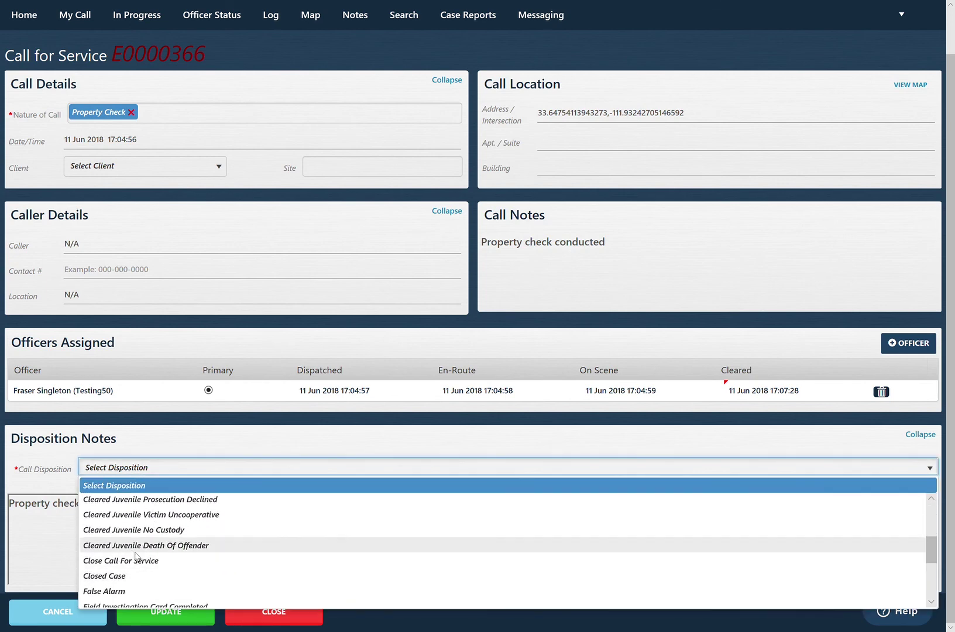
{"action": "left_click", "coordinate": [134, 560]}
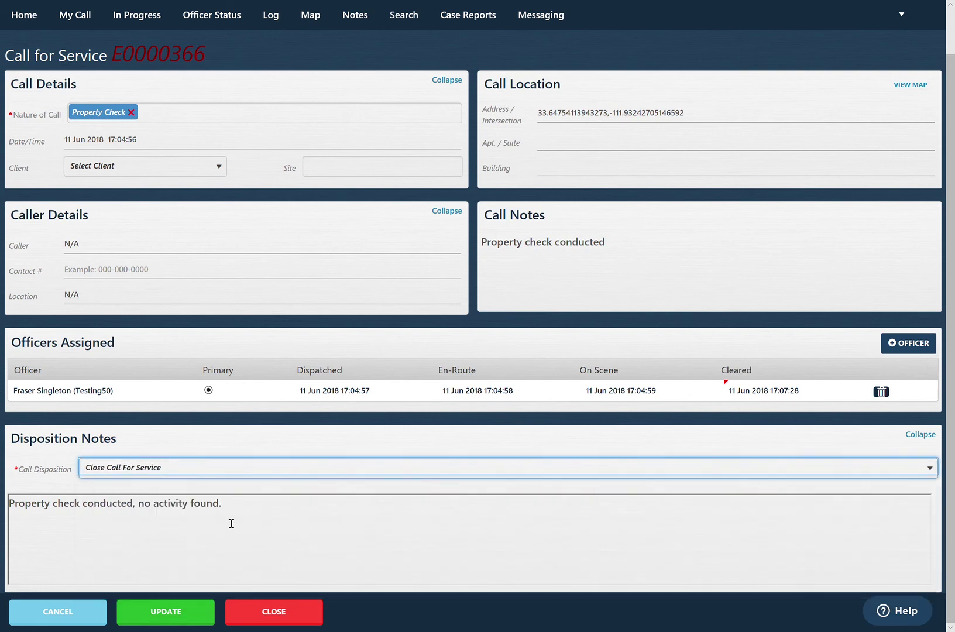
{"action": "scroll", "coordinate": [230, 523], "scroll_direction": "up", "scroll_amount": 1}
{"action": "scroll", "coordinate": [232, 523], "scroll_direction": "down", "scroll_amount": 1}
{"action": "left_click", "coordinate": [209, 572]}
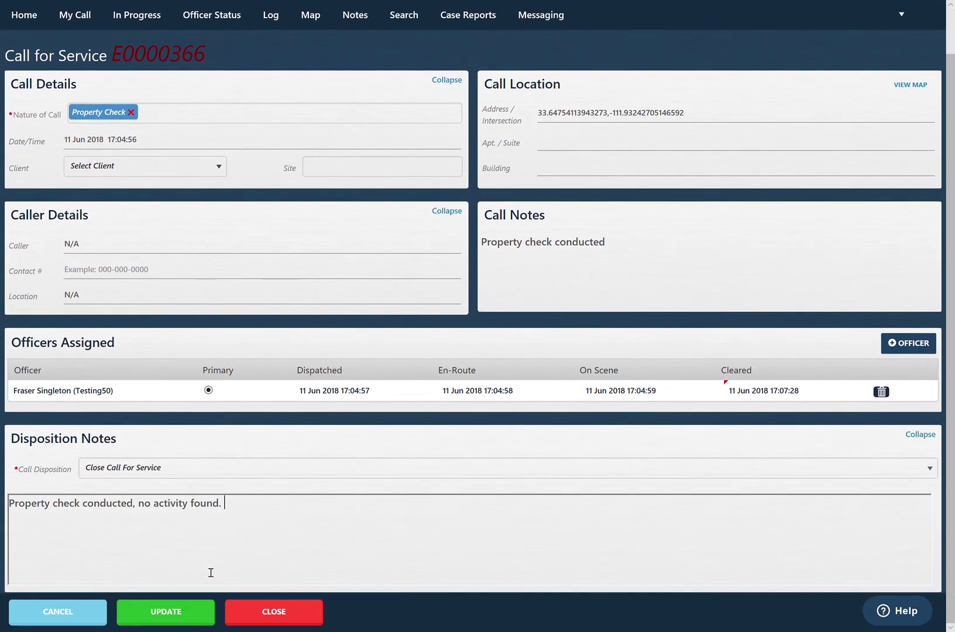
{"action": "left_click", "coordinate": [279, 621]}
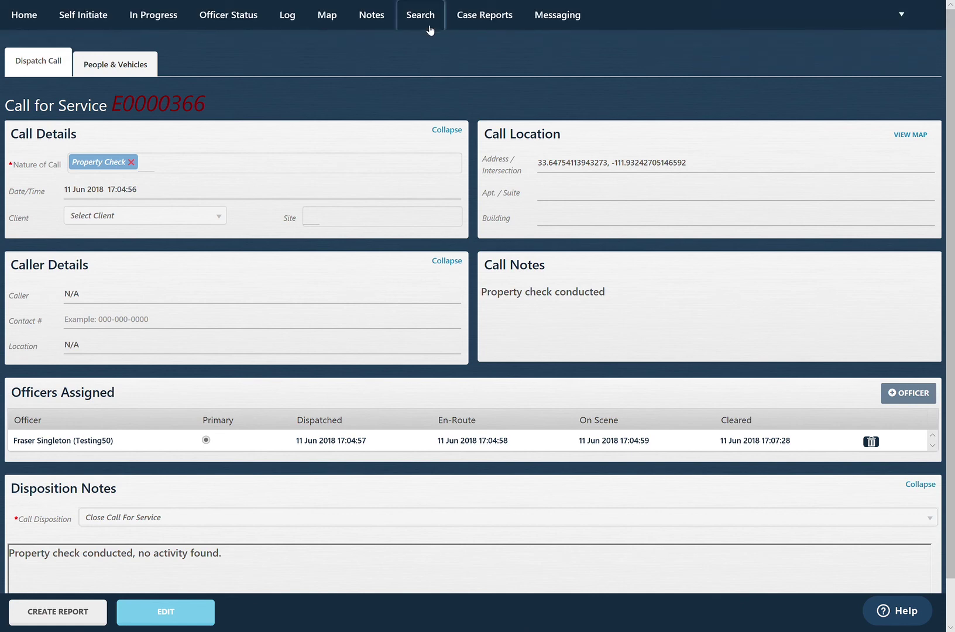
- Search the vehicle records for license plate ABC 1234
{"action": "left_click", "coordinate": [428, 28]}
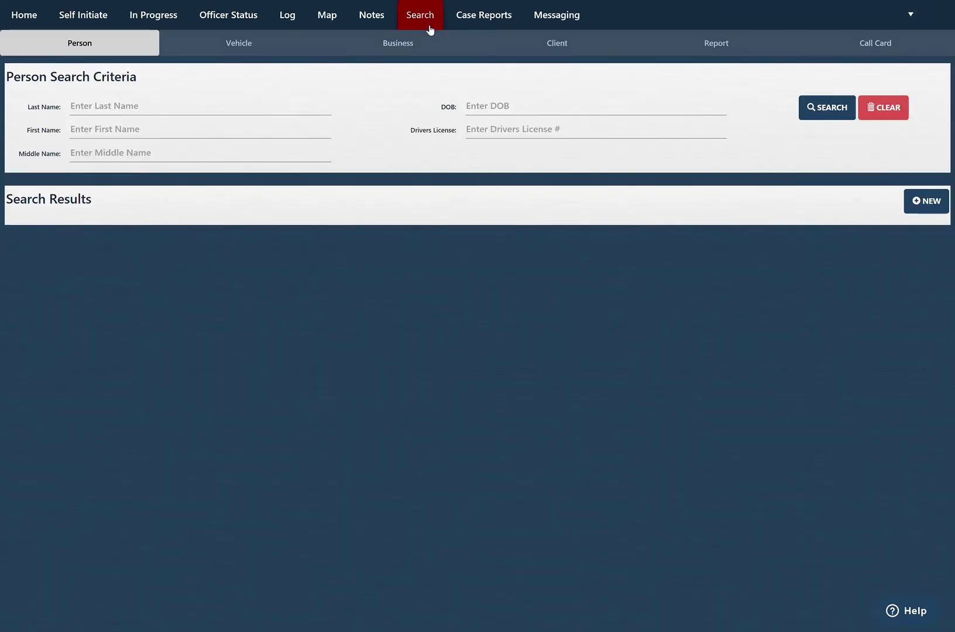
{"action": "left_click", "coordinate": [272, 53]}
{"action": "left_click", "coordinate": [510, 108]}
{"action": "type", "text": "ABC 12"}
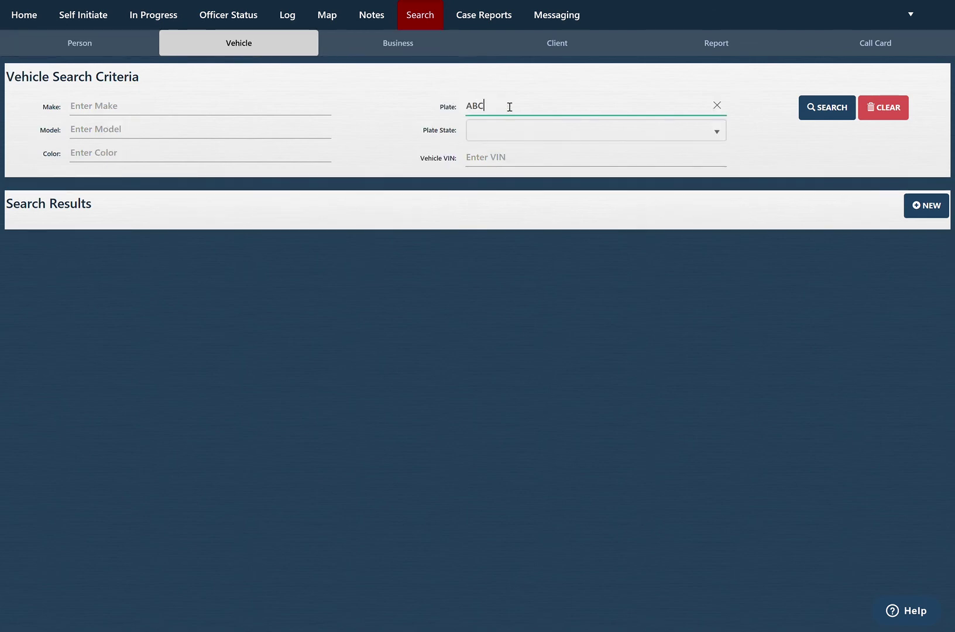
{"action": "type", "text": "34"}
{"action": "left_click", "coordinate": [827, 116]}
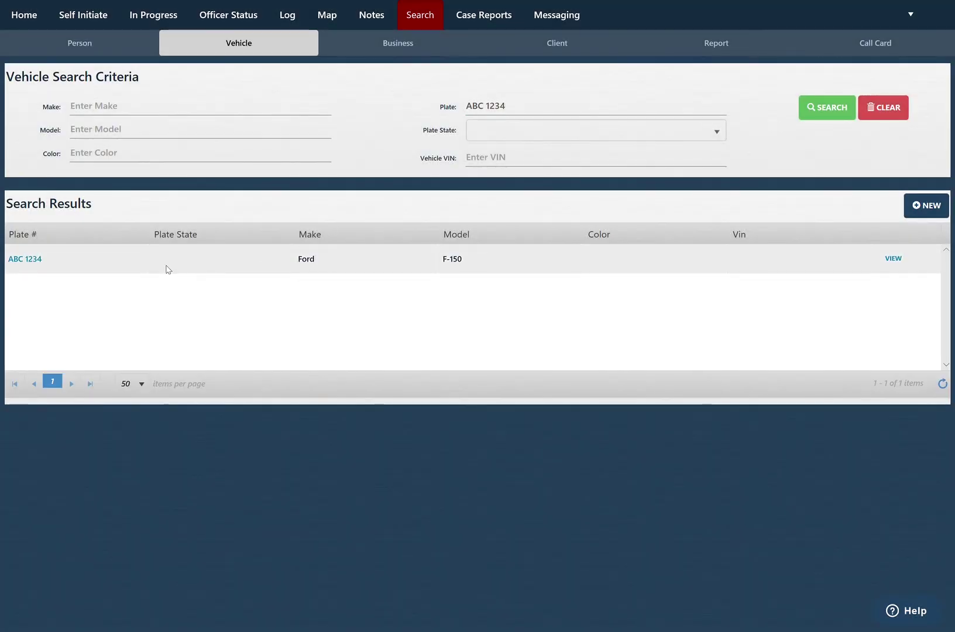
- View the matching Ford F-150 record and examine the dates and nature of the call cards in its history
{"action": "left_click", "coordinate": [894, 259]}
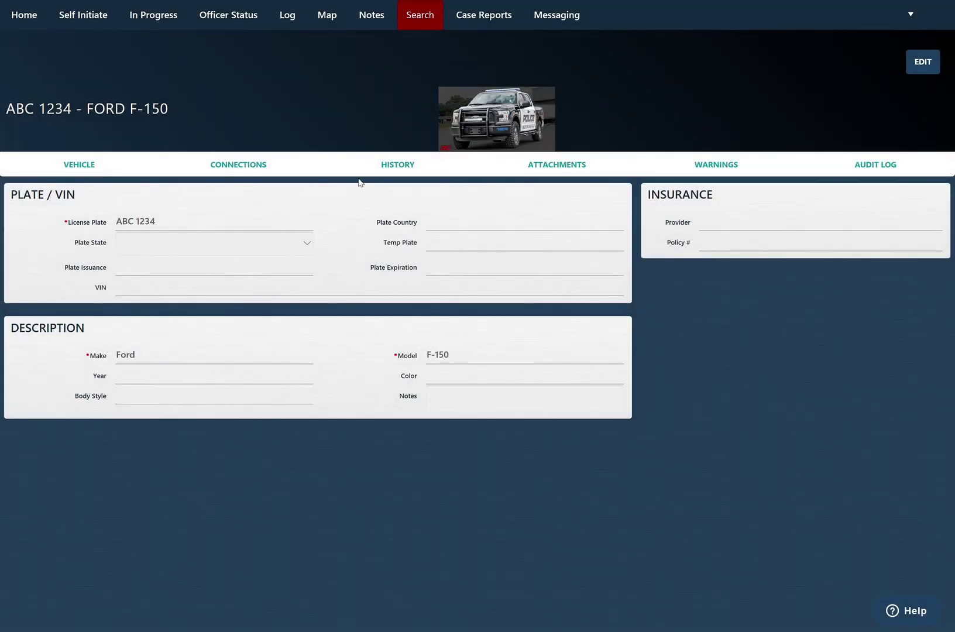
{"action": "left_click", "coordinate": [399, 165]}
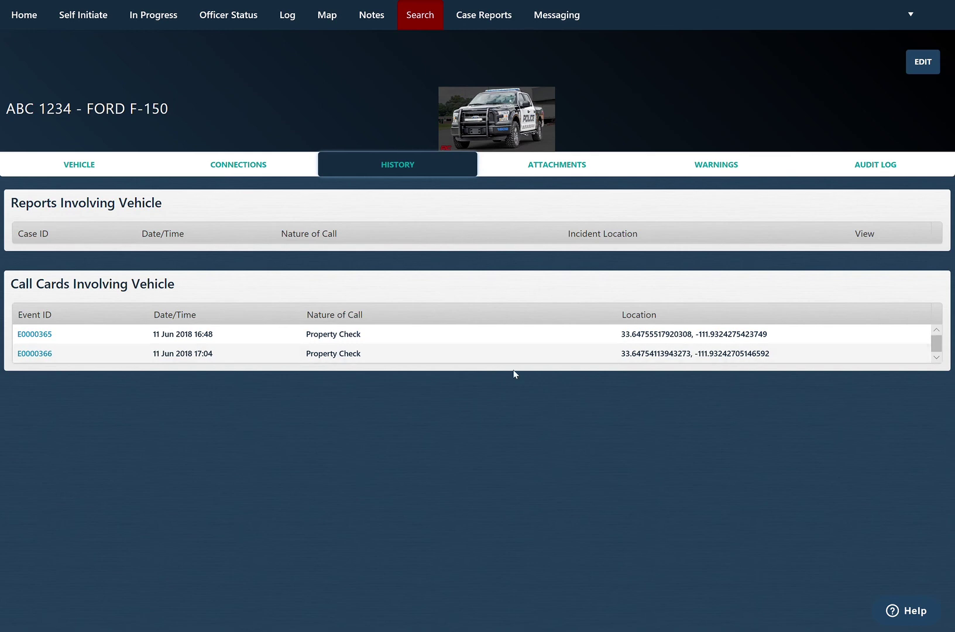
{"action": "left_click", "coordinate": [393, 338]}
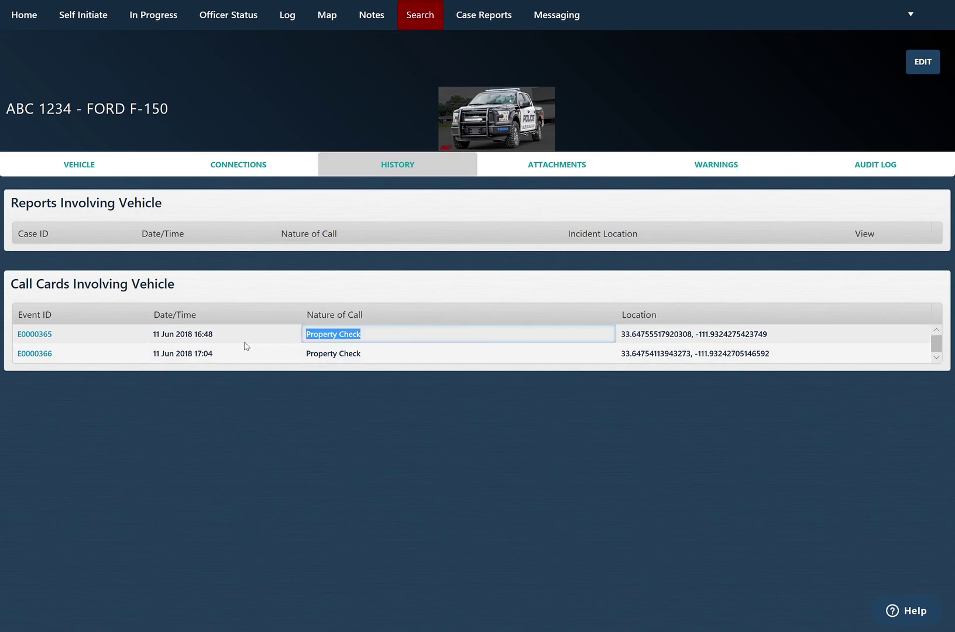
{"action": "left_click", "coordinate": [226, 358]}
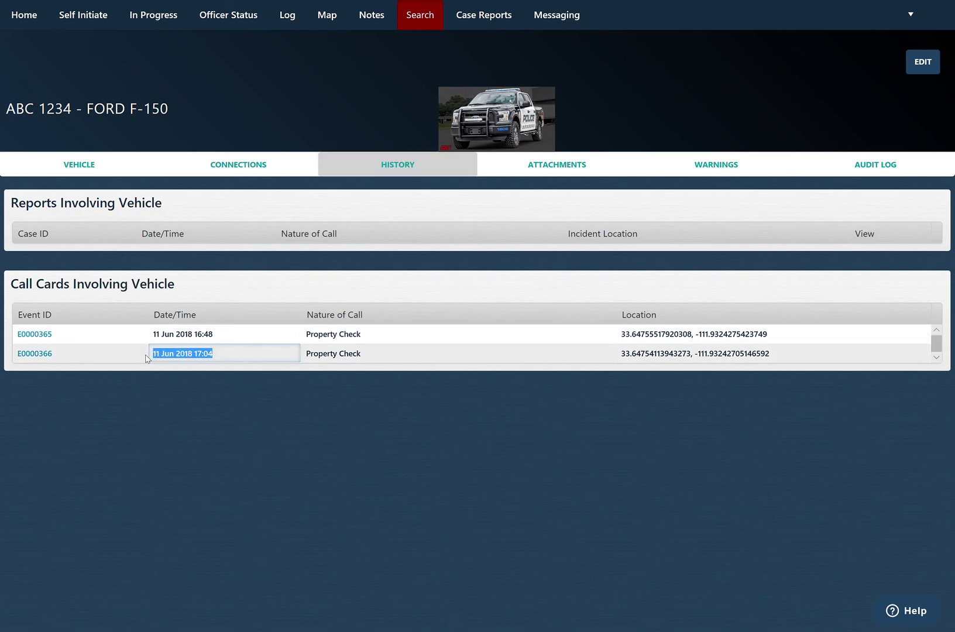
{"action": "left_click_drag", "start_coordinate": [230, 335], "coordinate": [152, 338]}
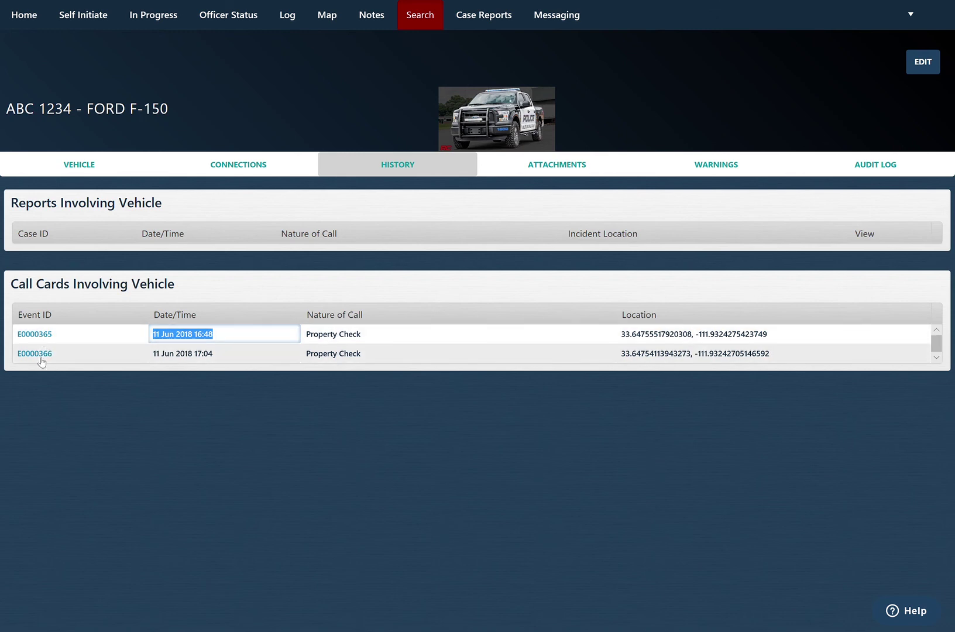
- Review the vehicle's attachments and its plate and description details, and return to its history
{"action": "left_click", "coordinate": [576, 164]}
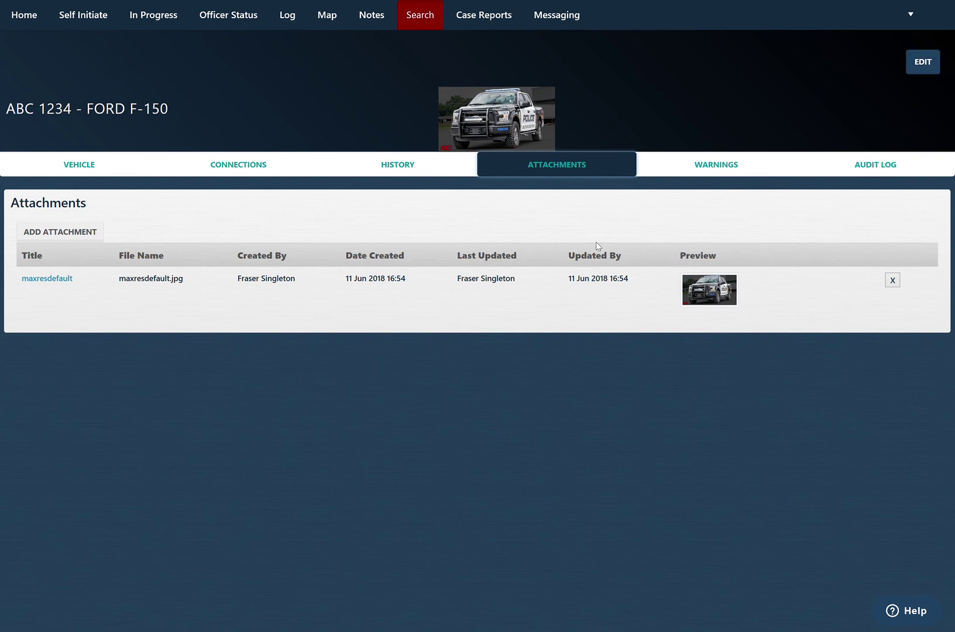
{"action": "left_click", "coordinate": [107, 171]}
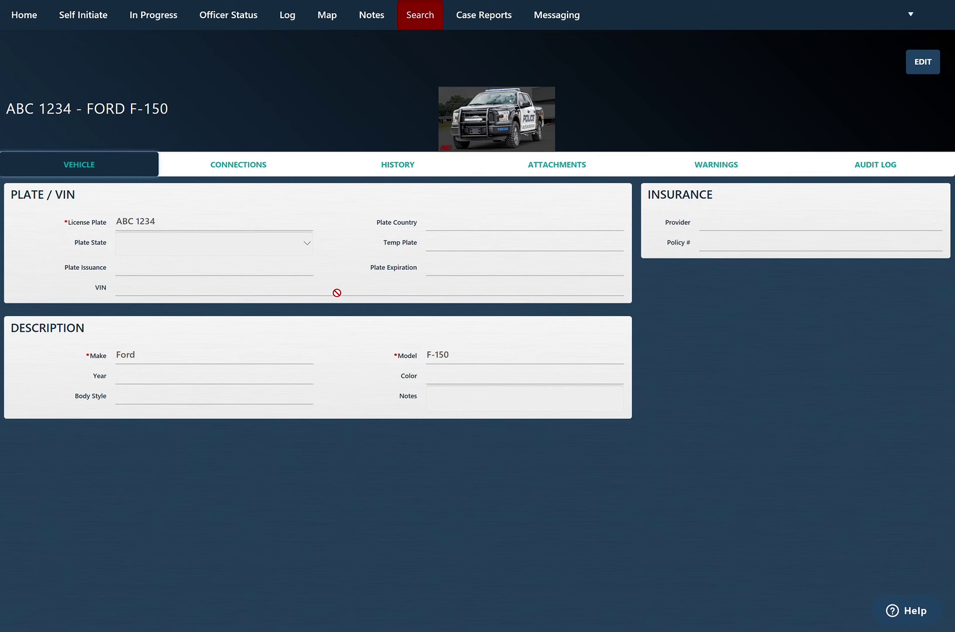
{"action": "left_click", "coordinate": [401, 168]}
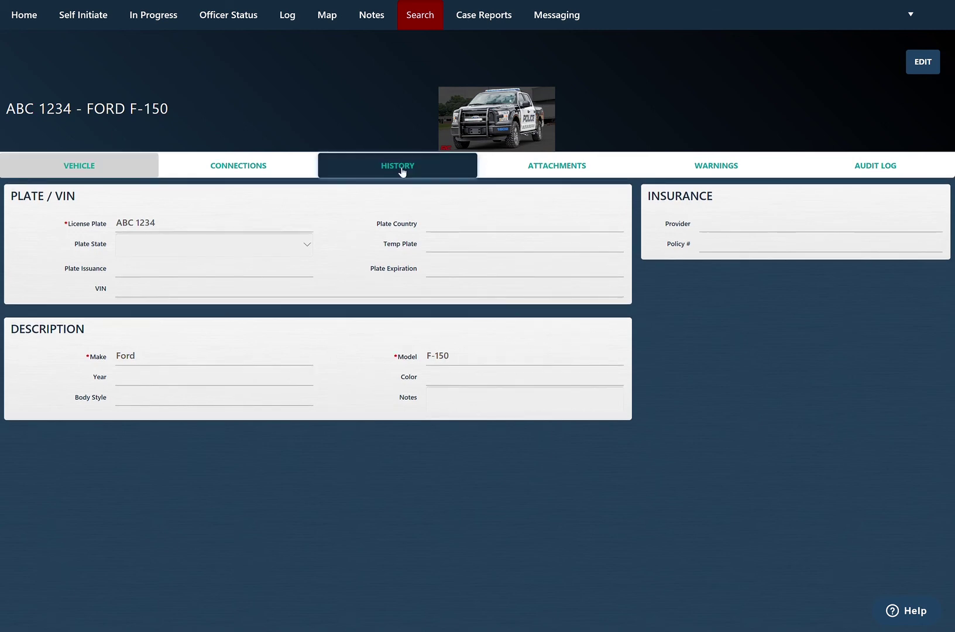